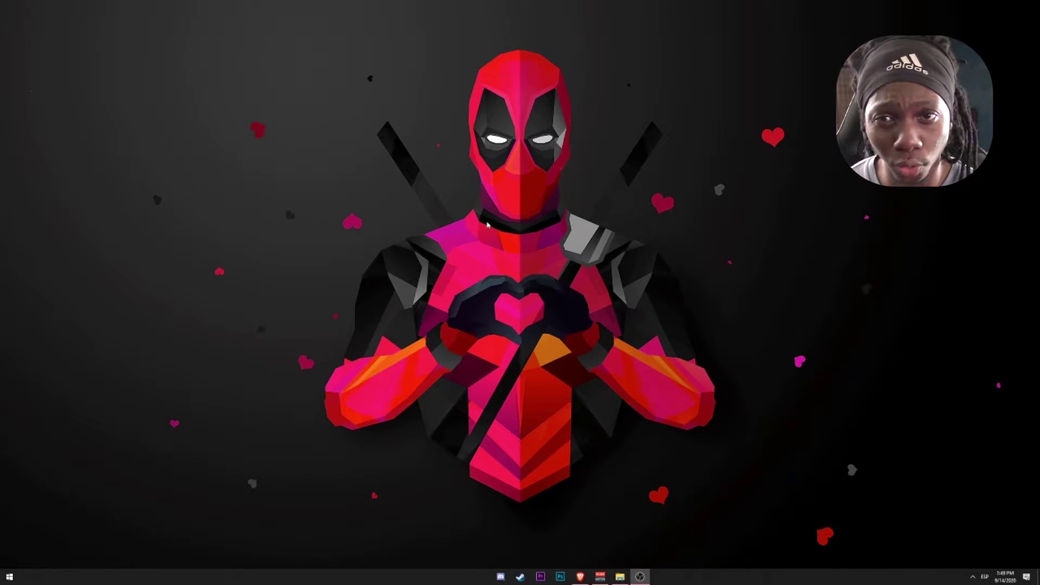
# Step: Search 'controller' to open Set up USB game controllers and view the Pro Controller's Test page
pyautogui.press('super')
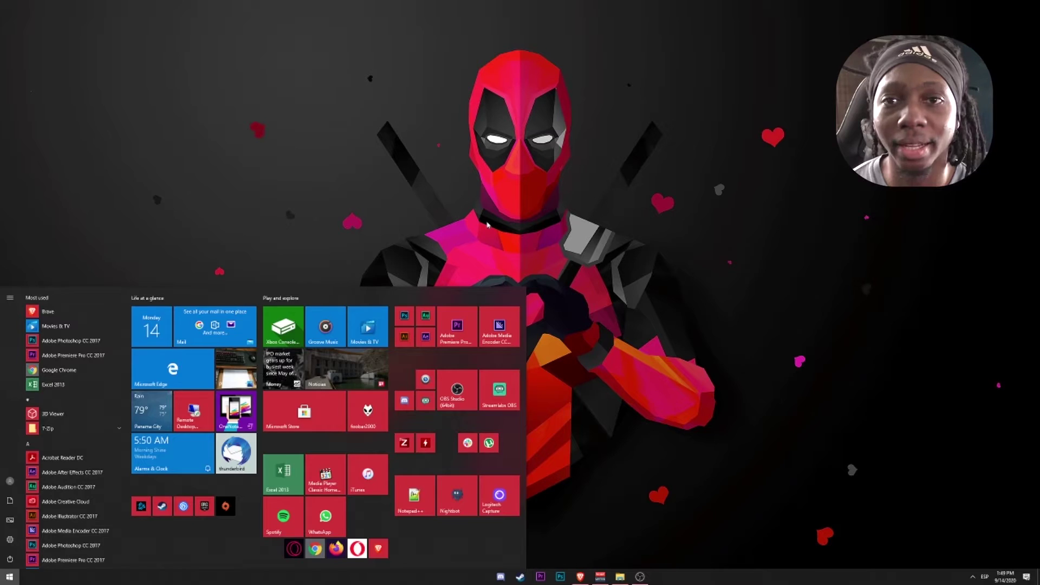
pyautogui.write('d')
pyautogui.press('BackSpace')
pyautogui.write('controller')
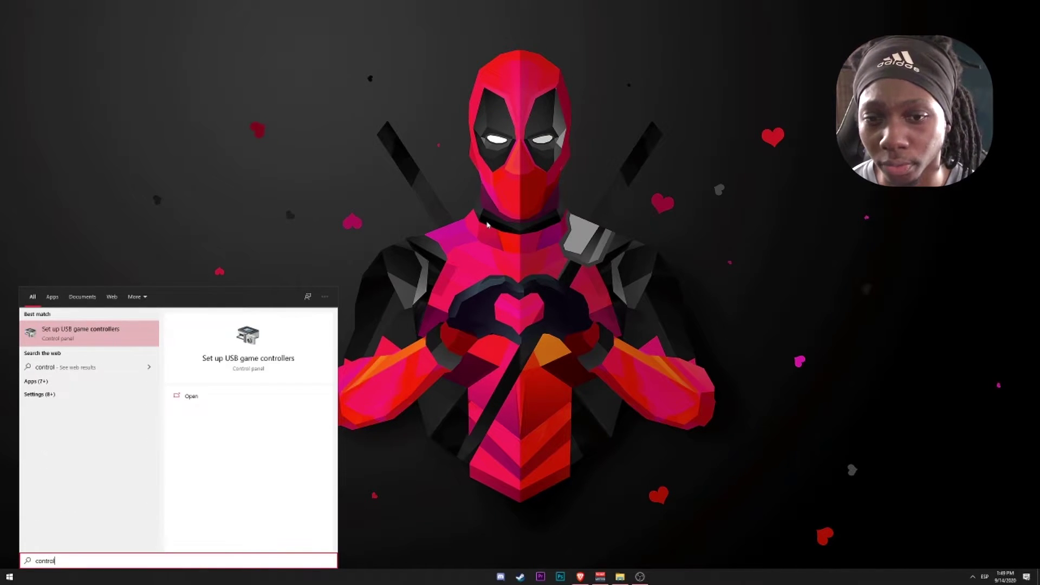
pyautogui.press('Return')
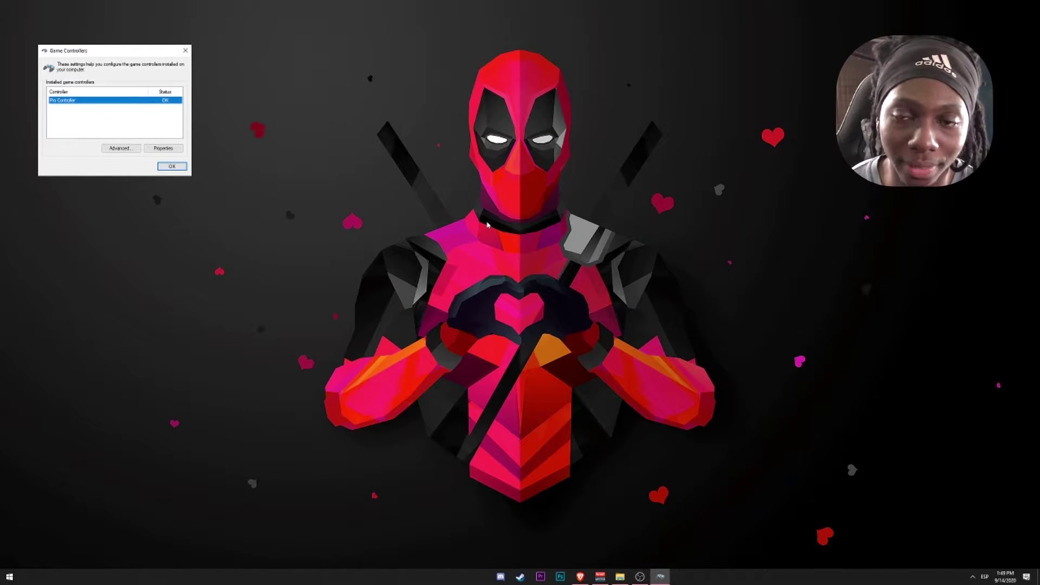
pyautogui.click(164, 151)
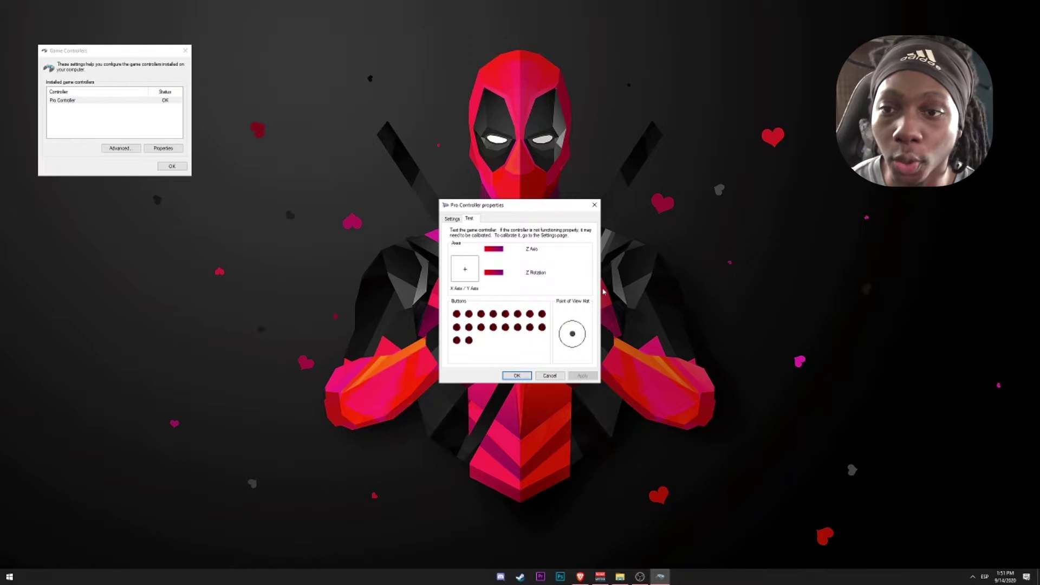
# Step: Close the Pro Controller properties and launch Big Picture from Steam's tray-icon menu
pyautogui.click(528, 375)
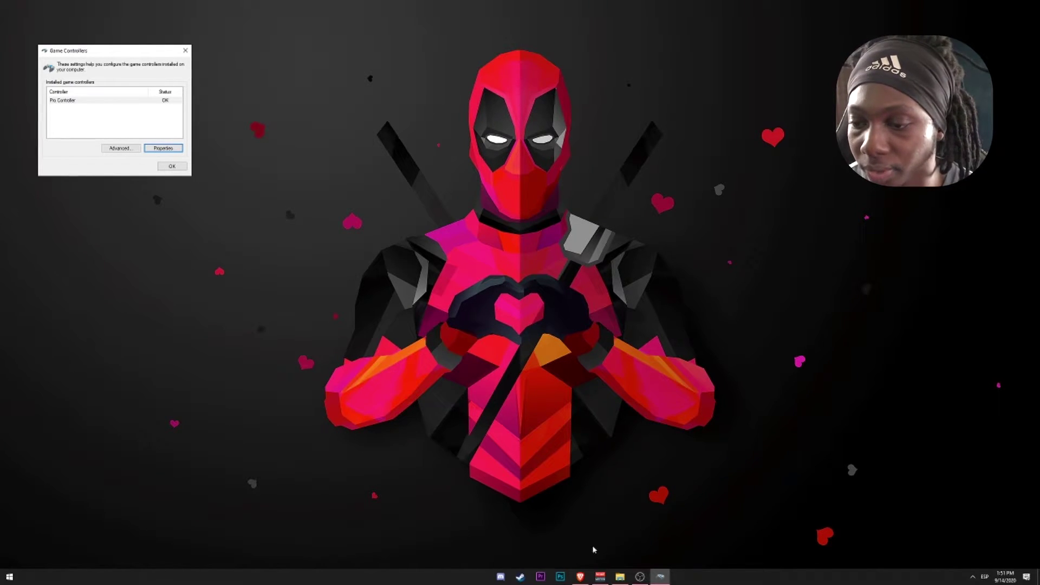
pyautogui.click(972, 576)
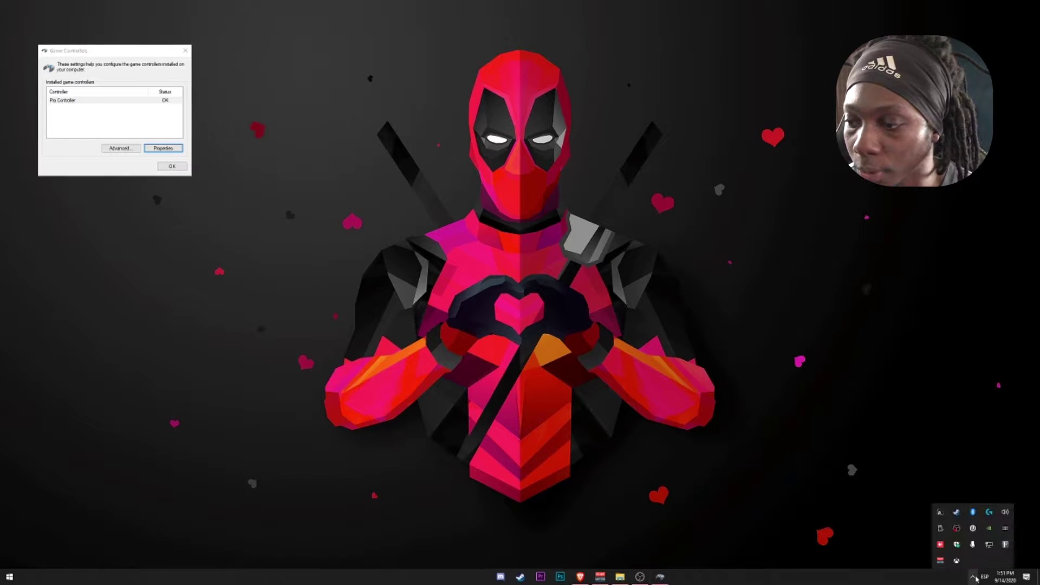
pyautogui.rightClick(957, 514)
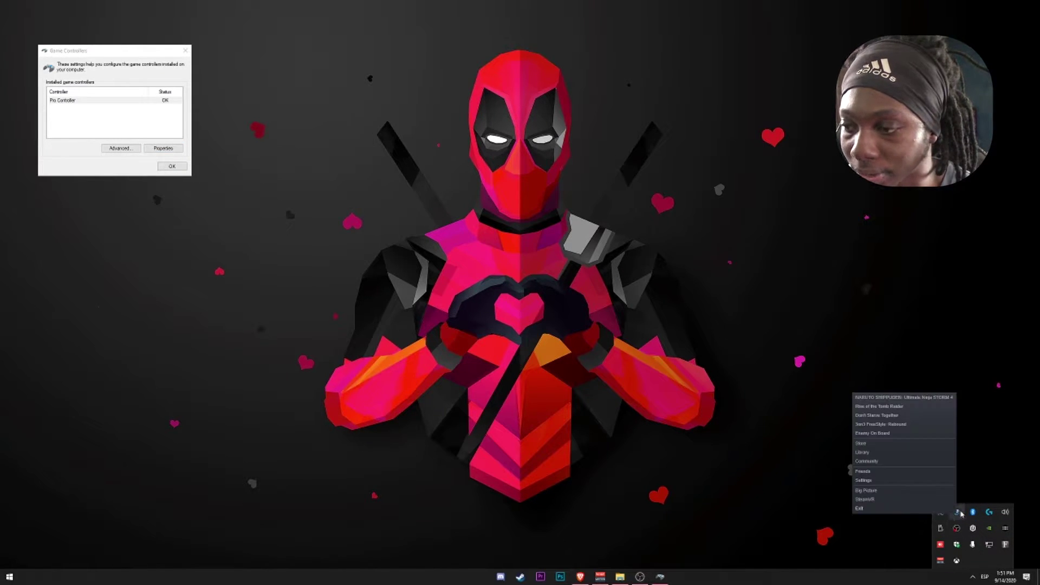
pyautogui.click(956, 515)
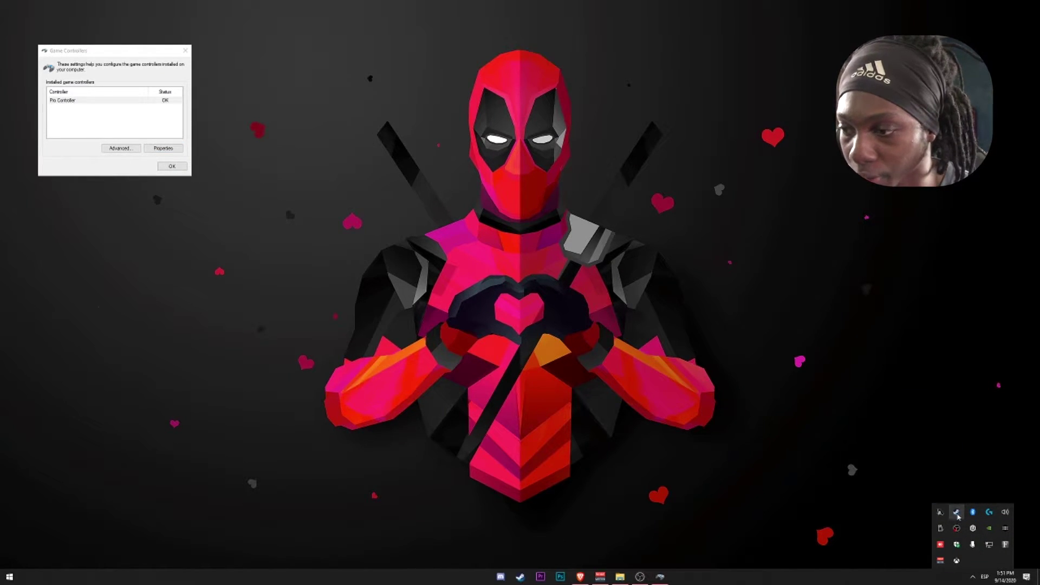
pyautogui.doubleClick(956, 516)
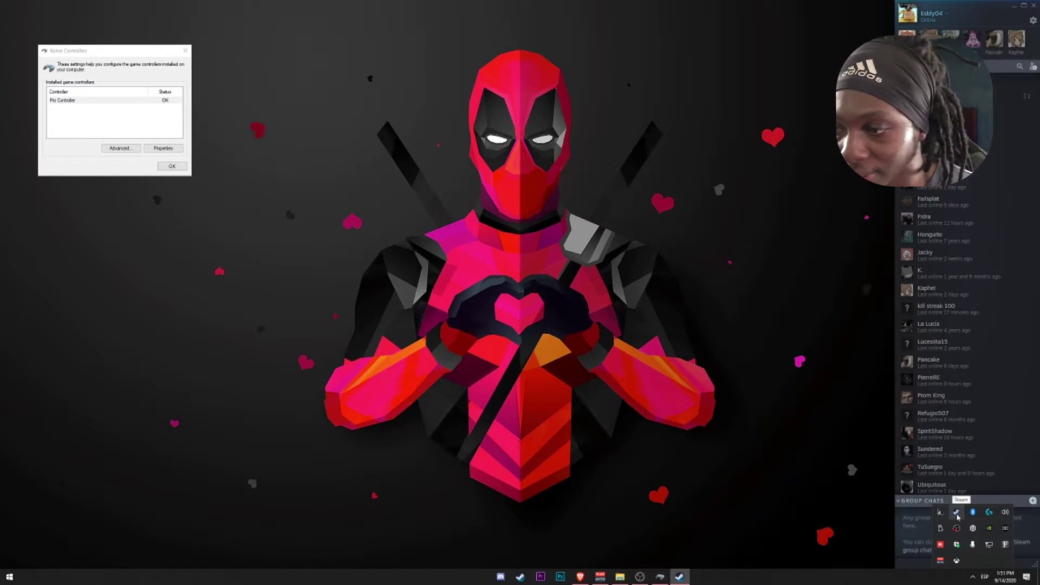
pyautogui.rightClick(957, 515)
pyautogui.click(946, 509)
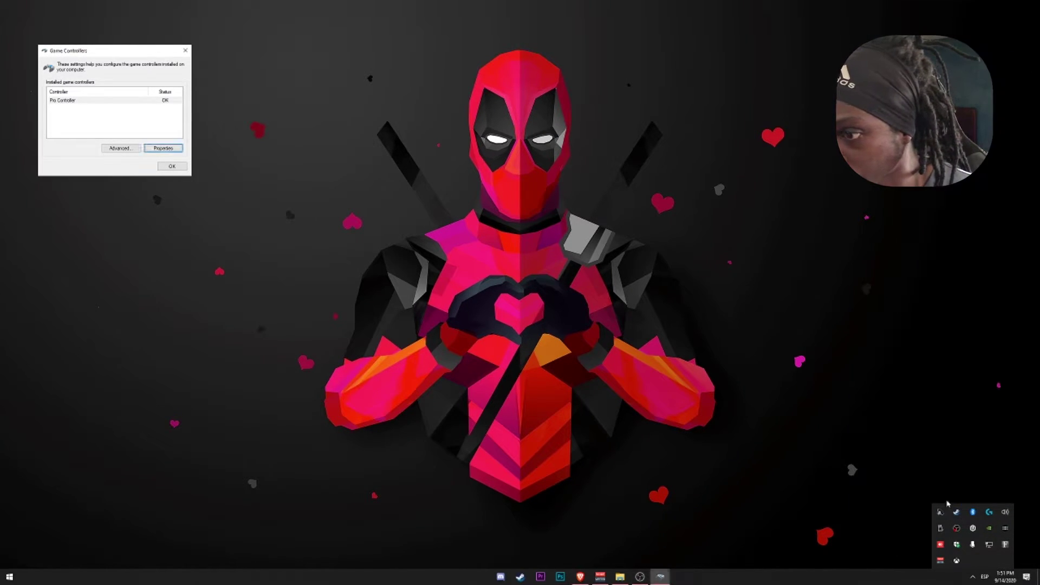
pyautogui.rightClick(956, 514)
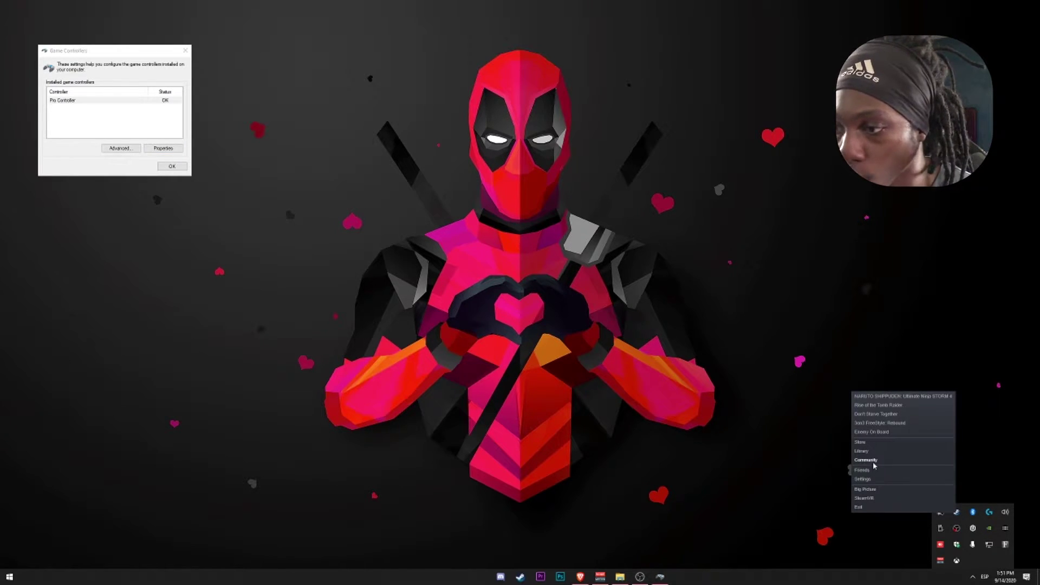
pyautogui.click(861, 450)
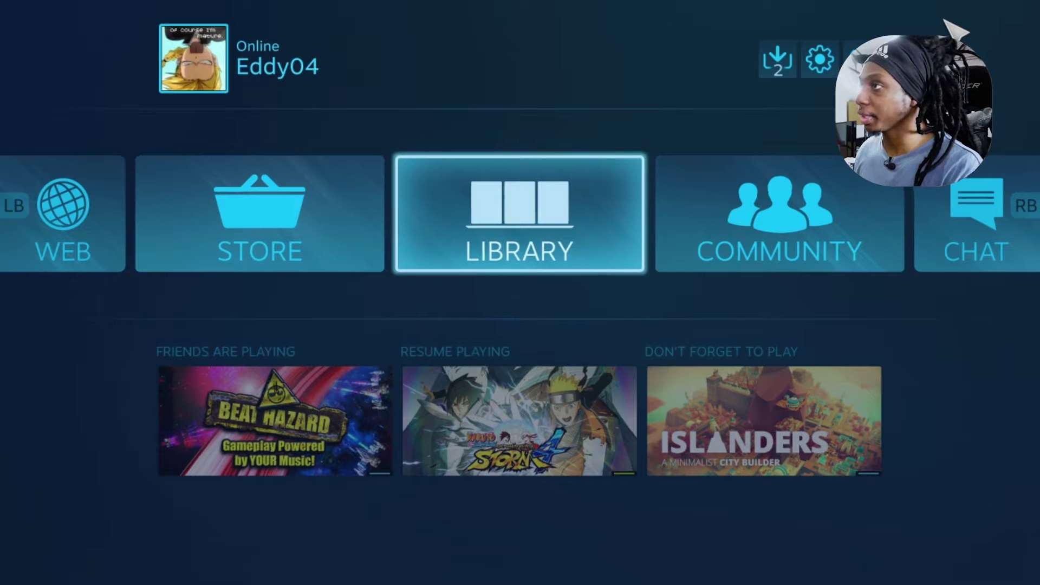
# Step: In Big Picture Settings > Controller Settings, enable Switch Pro Configuration Support
pyautogui.press('Left')
pyautogui.press('Right')
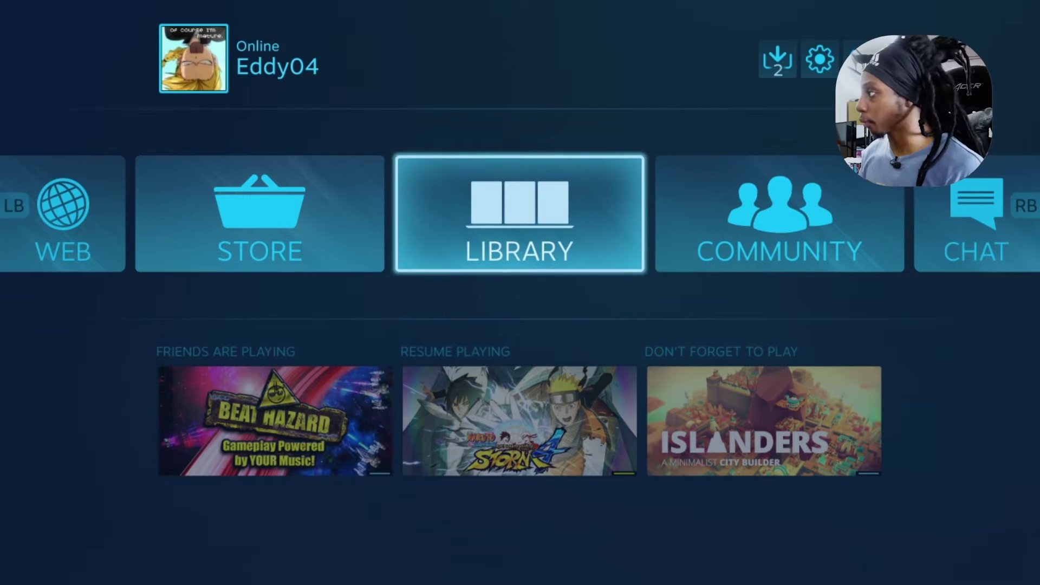
pyautogui.press('Up')
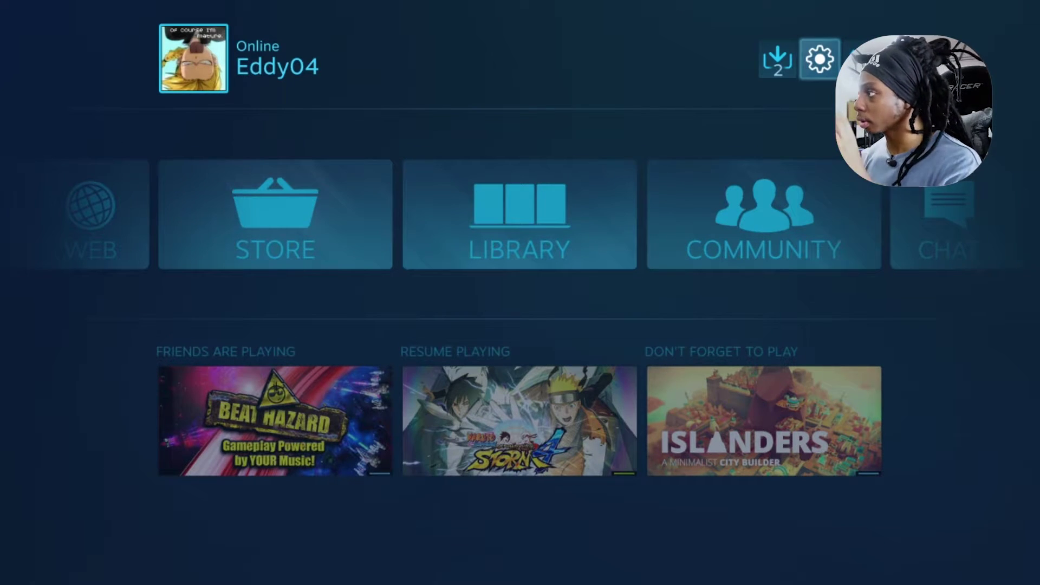
pyautogui.press('Return')
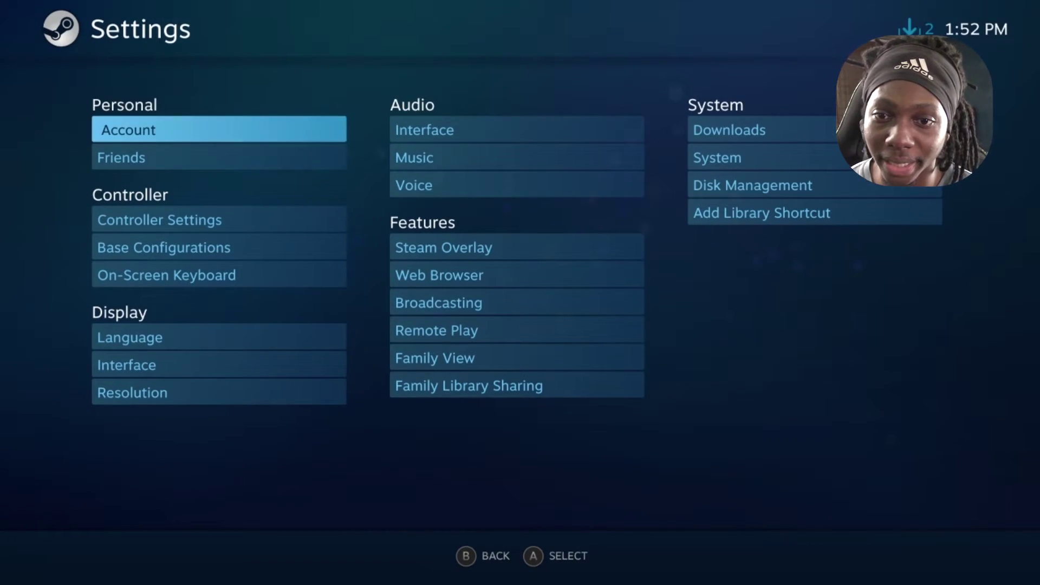
pyautogui.press('Down')
pyautogui.press('Down')
pyautogui.press('Return')
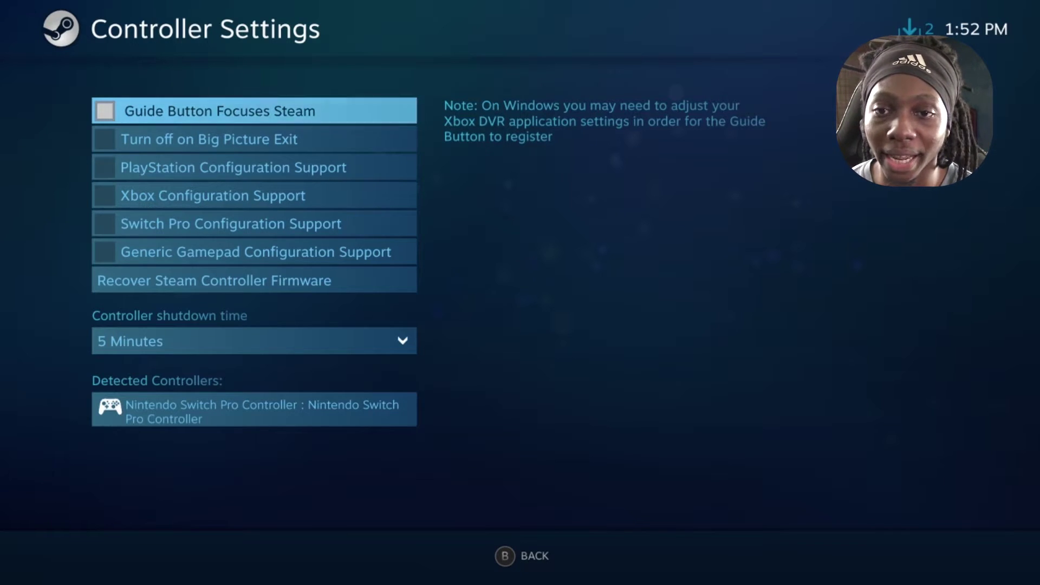
pyautogui.press('Down')
pyautogui.press('Down')
pyautogui.press('Down')
pyautogui.press('Down')
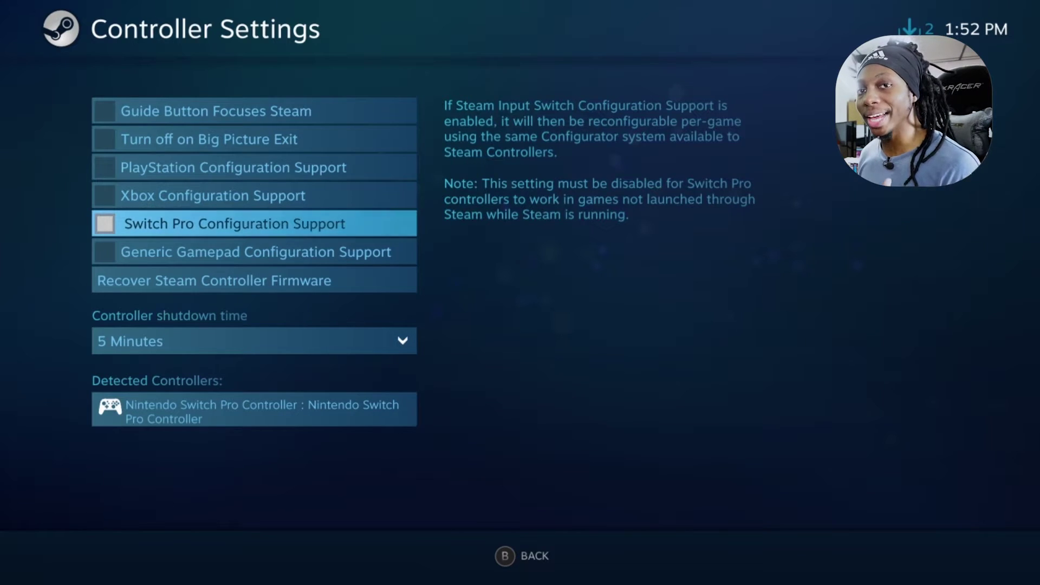
pyautogui.press('Return')
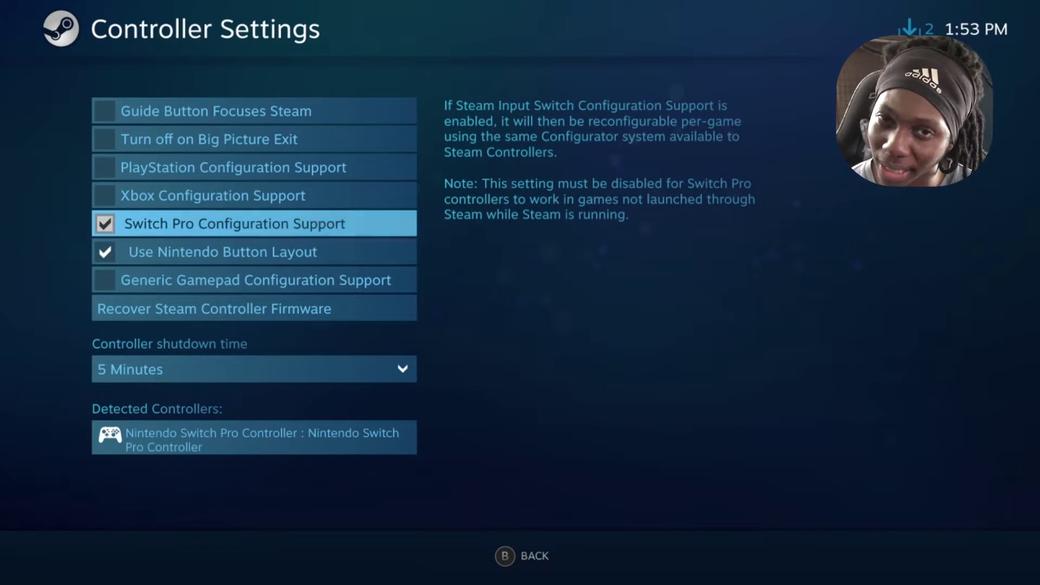
# Step: Check the Use Nintendo Button Layout option's details, then back out to the Settings list
pyautogui.click(255, 252)
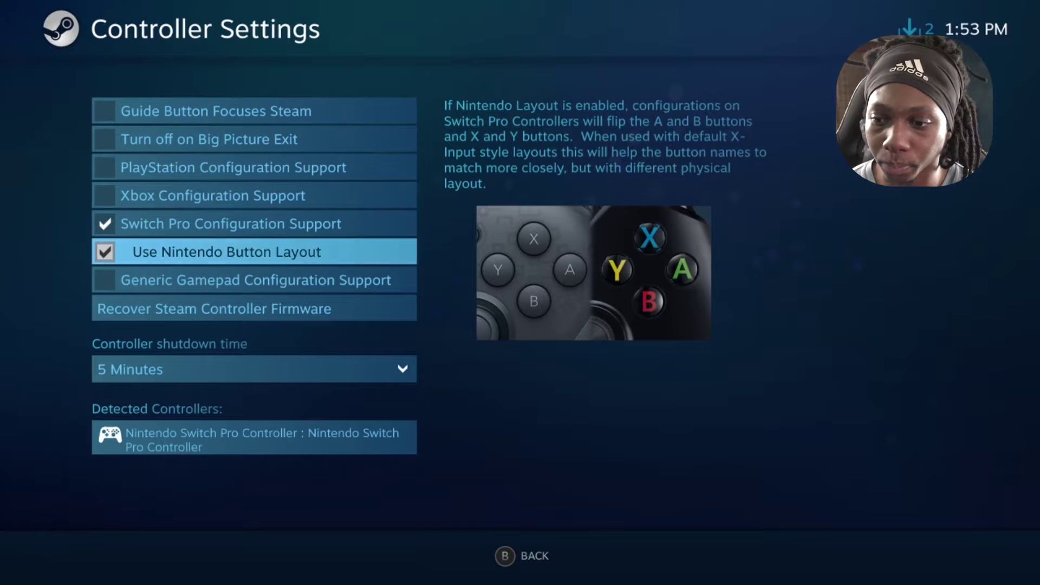
pyautogui.press('Escape')
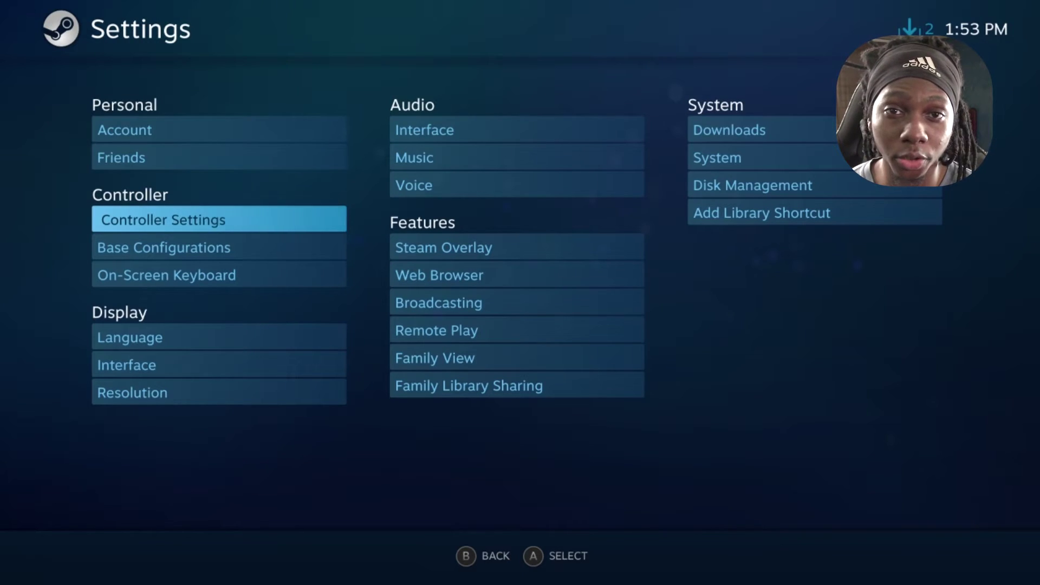
# Step: Retest the Pro Controller in Windows Game Controllers properties, then close both controller windows
pyautogui.press('Escape')
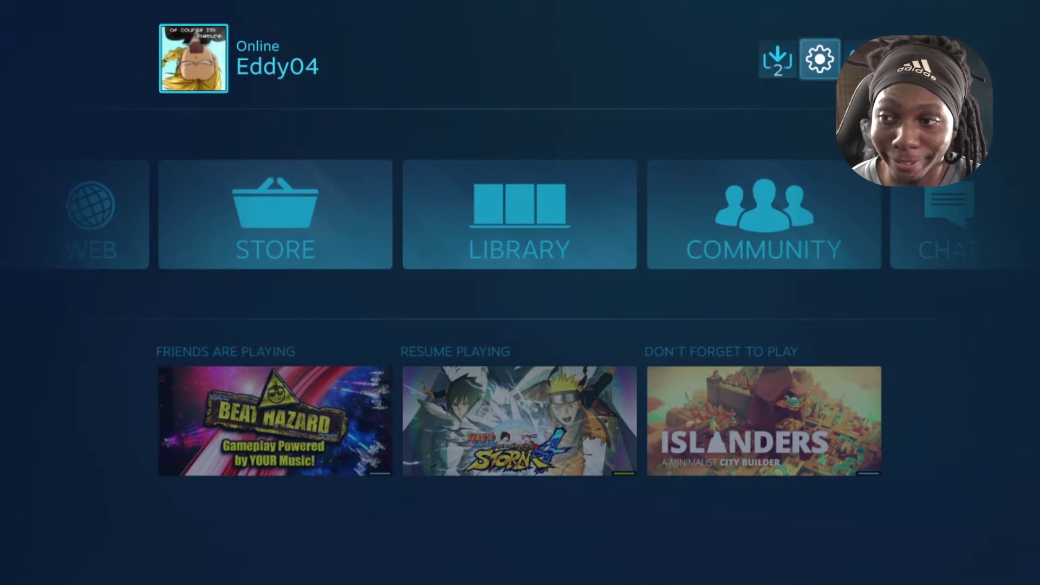
pyautogui.hotkey('alt', 'Tab')
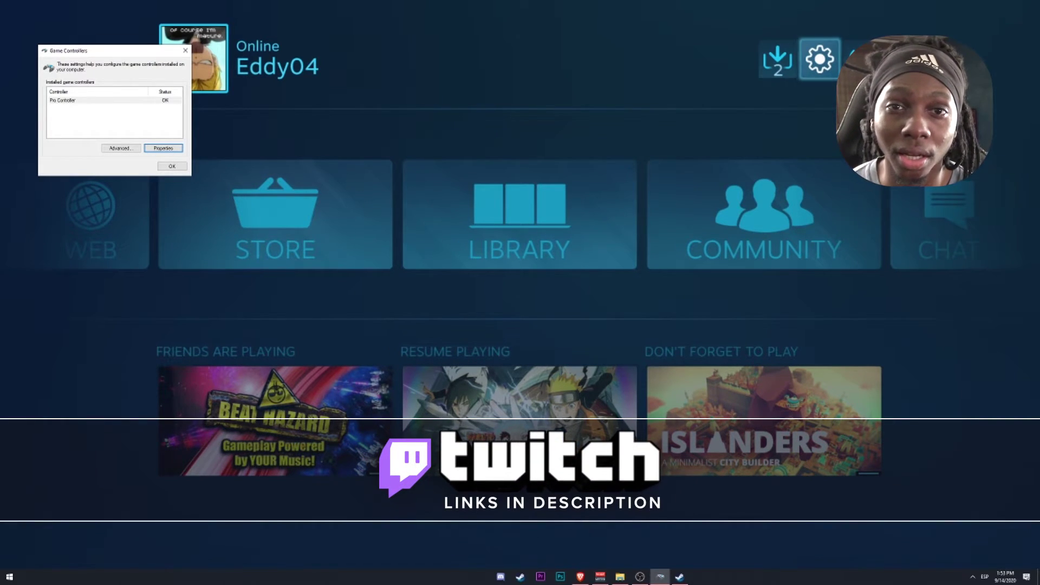
pyautogui.click(156, 149)
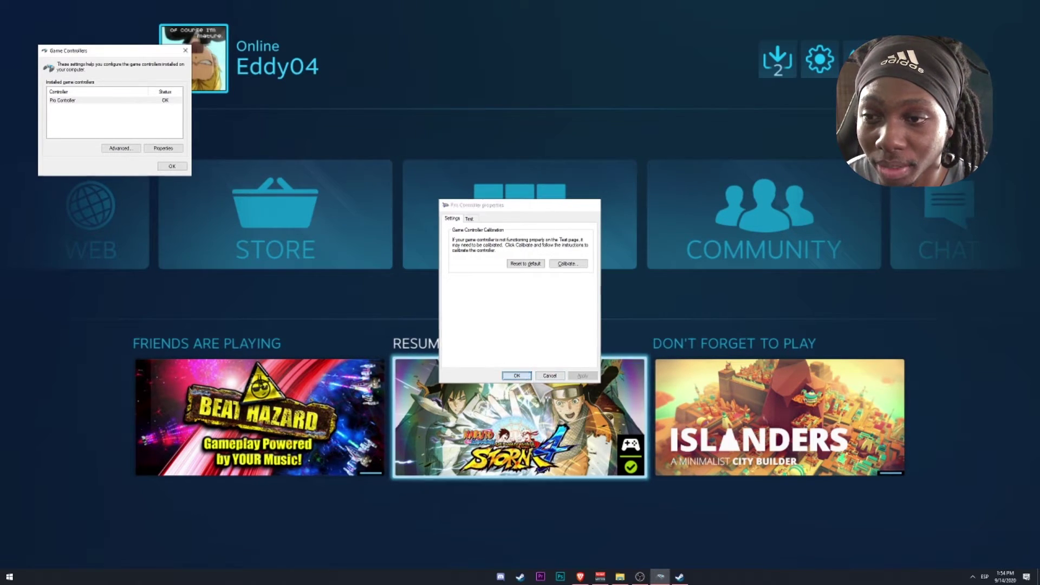
pyautogui.click(517, 375)
pyautogui.click(172, 166)
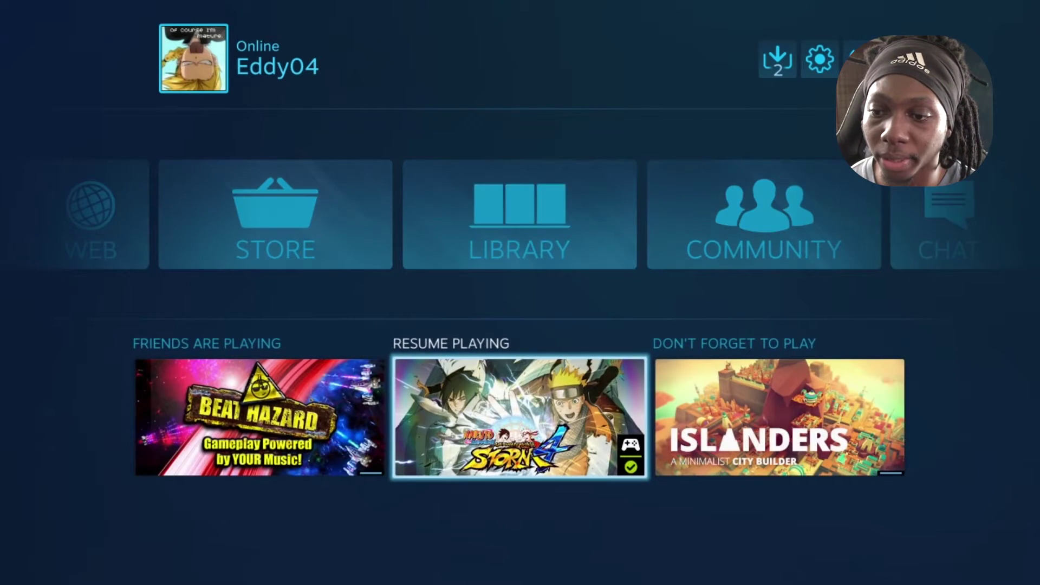
# Step: Launch NARUTO SHIPPUDEN: Ultimate Ninja STORM 4 from its Big Picture game page
pyautogui.click(631, 427)
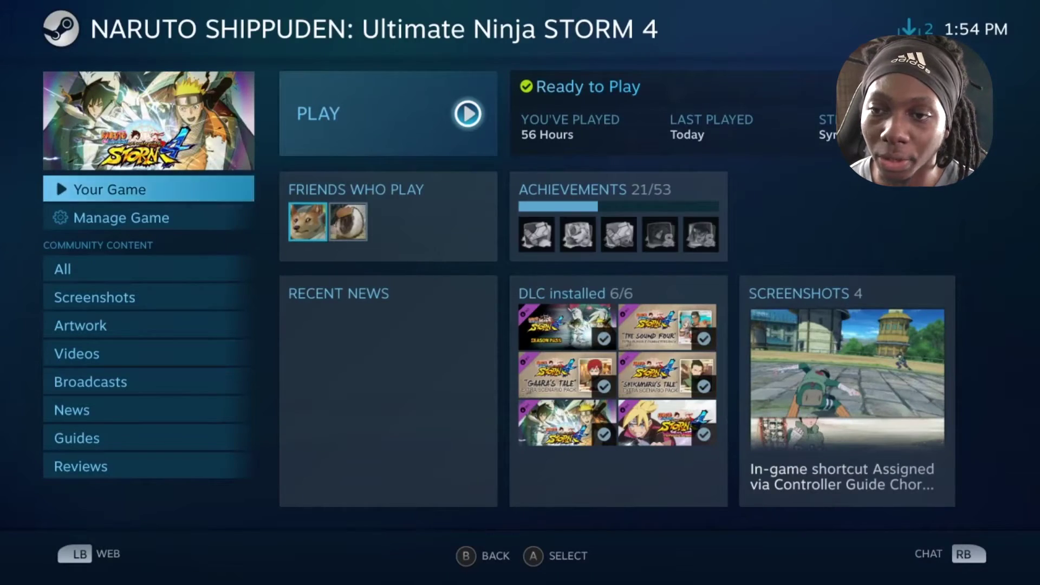
pyautogui.press('Return')
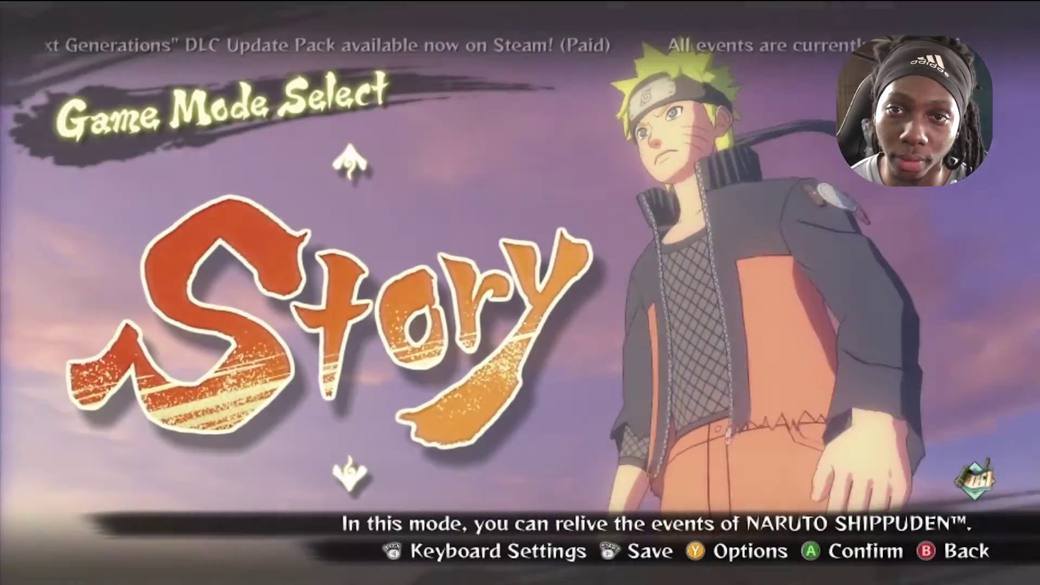
# Step: Select Free Battle mode and start a VS Battle
pyautogui.press('Down')
pyautogui.press('Down')
pyautogui.press('Down')
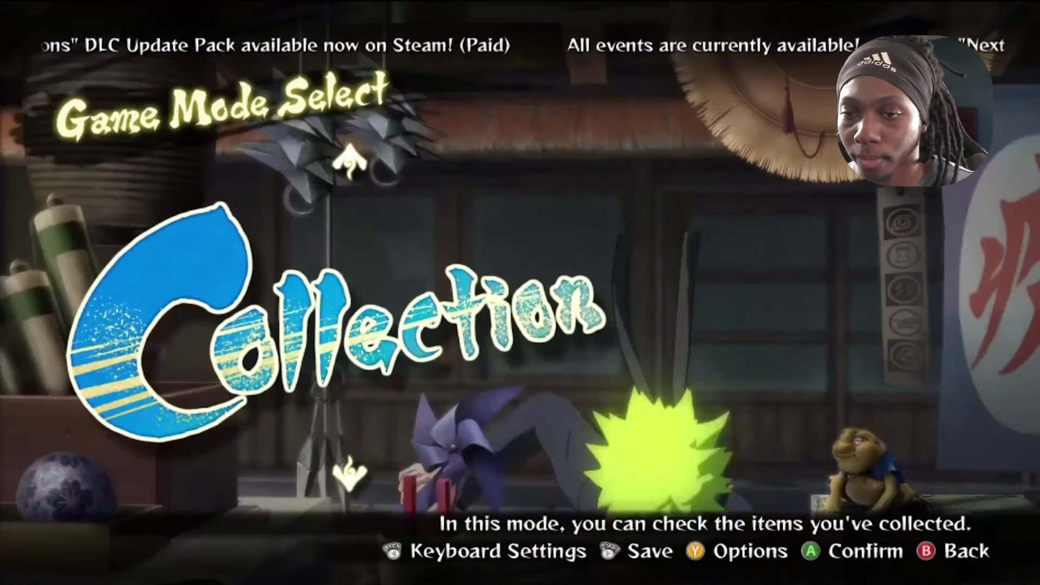
pyautogui.press('Down')
pyautogui.press('Return')
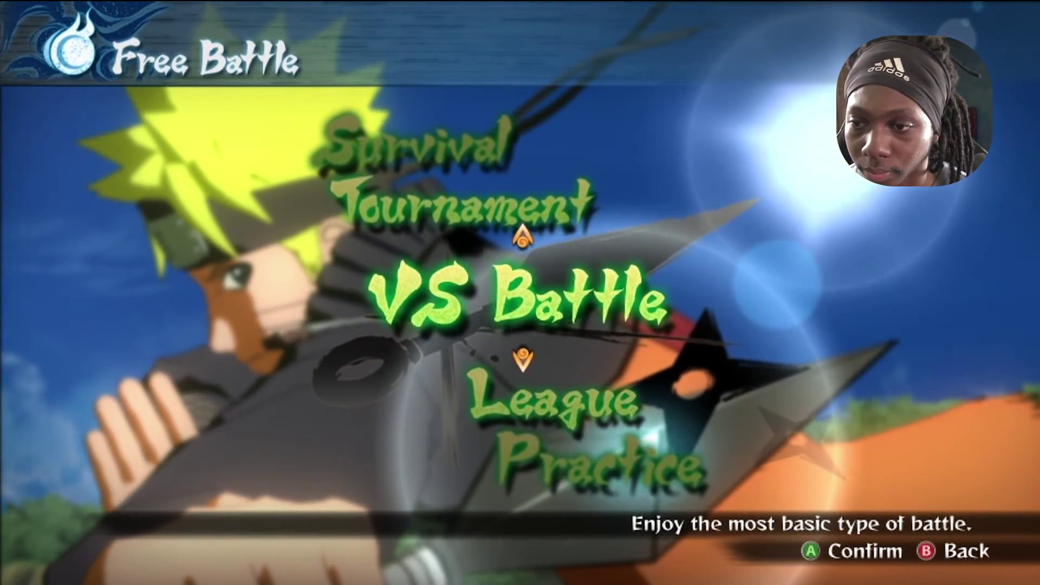
pyautogui.press('Return')
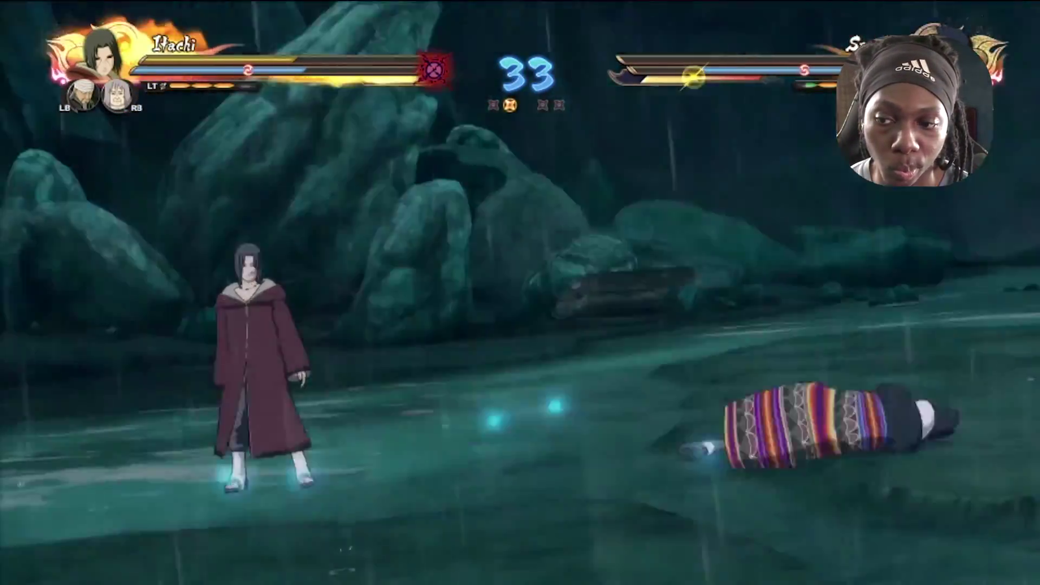
# Step: Pause the game after winning and quit back to Big Picture
pyautogui.press('Escape')
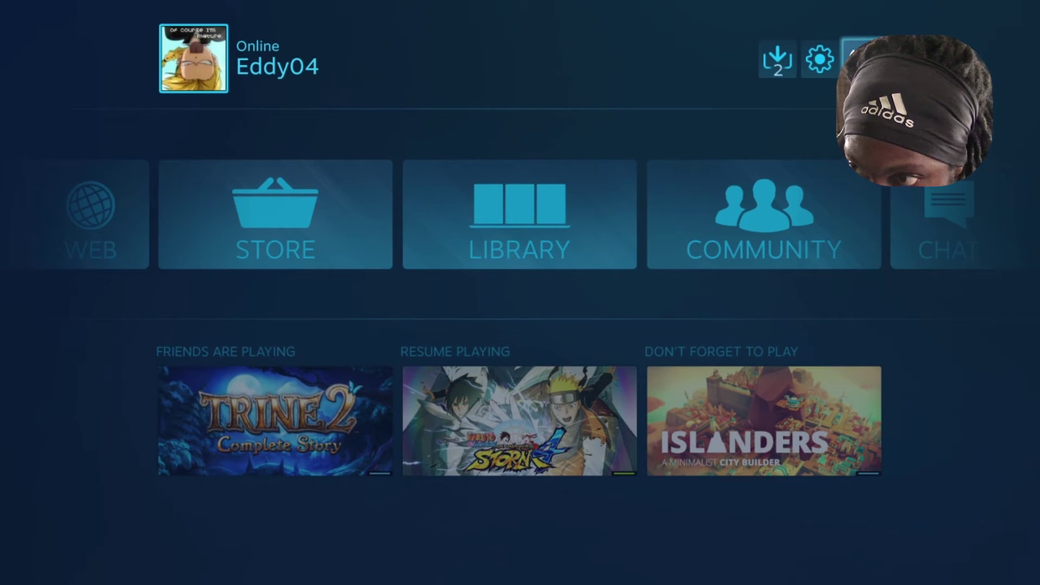
# Step: Choose Exit Big Picture from the power menu to return to the desktop Steam library
pyautogui.click(861, 56)
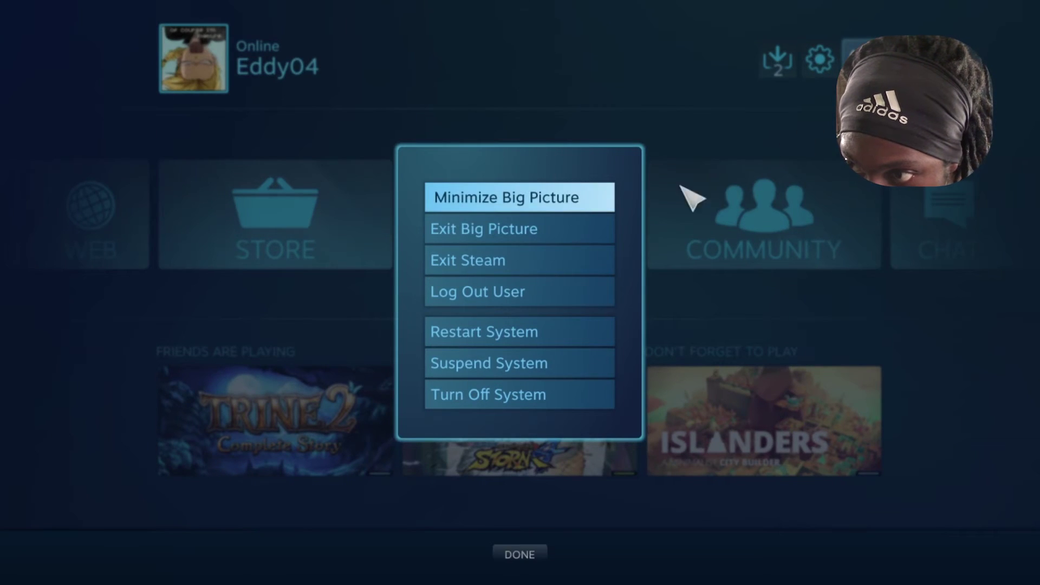
pyautogui.click(506, 225)
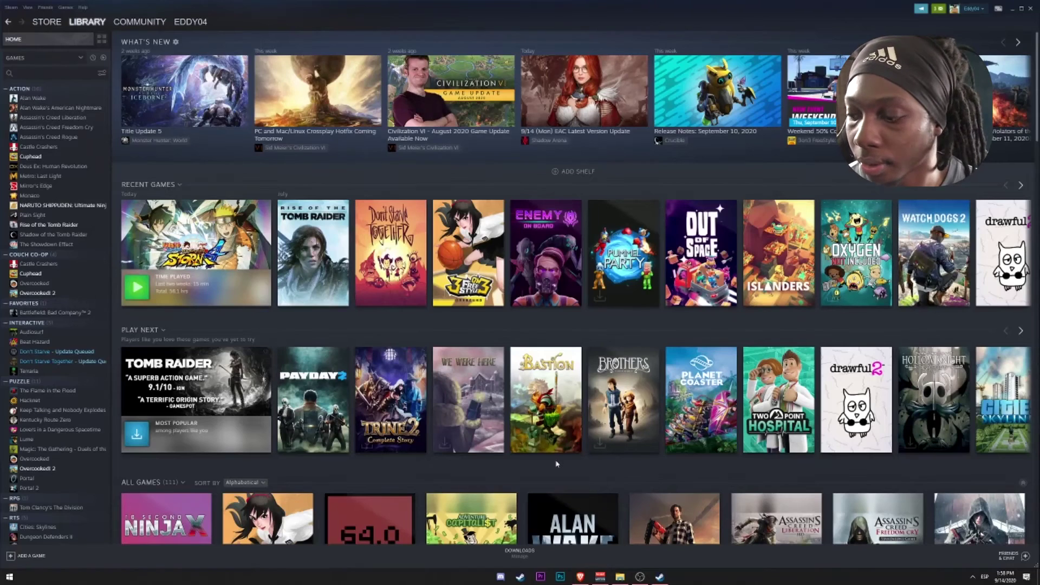
pyautogui.moveTo(662, 497)
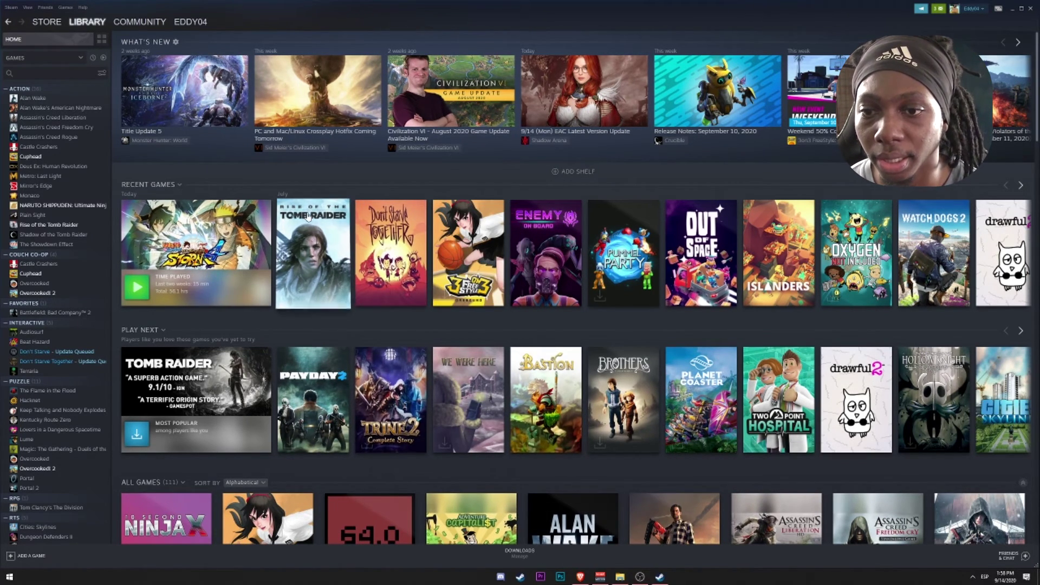
pyautogui.moveTo(308, 217)
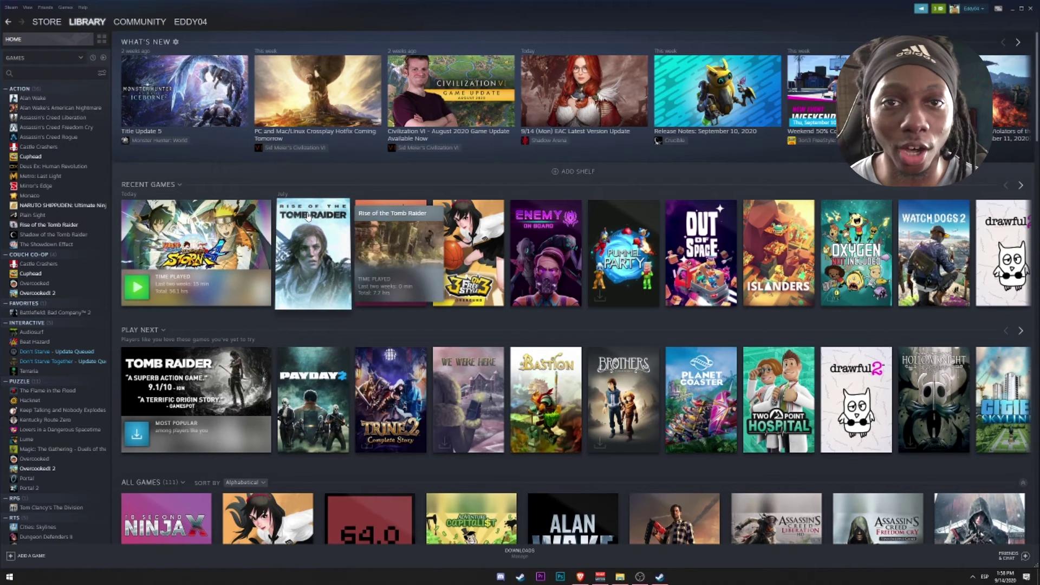